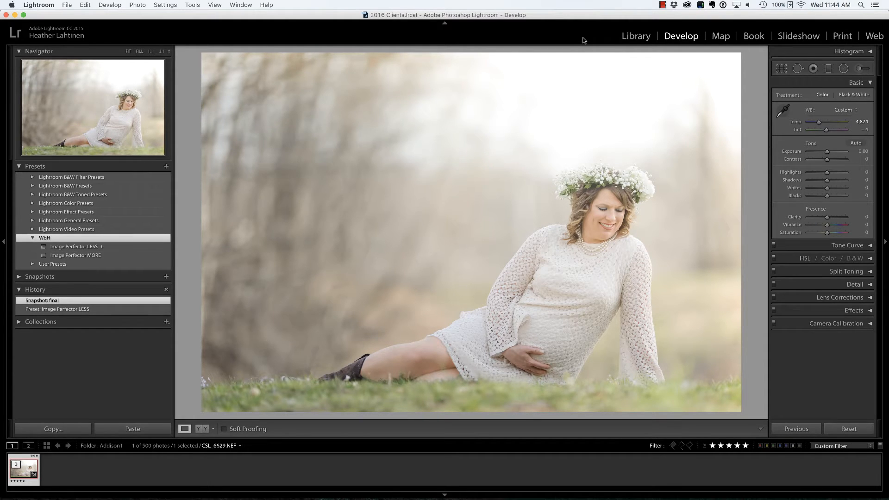
- Compare the finished photo with its before view and revert it to the Image Perfector LESS preset history state
key(backslash)
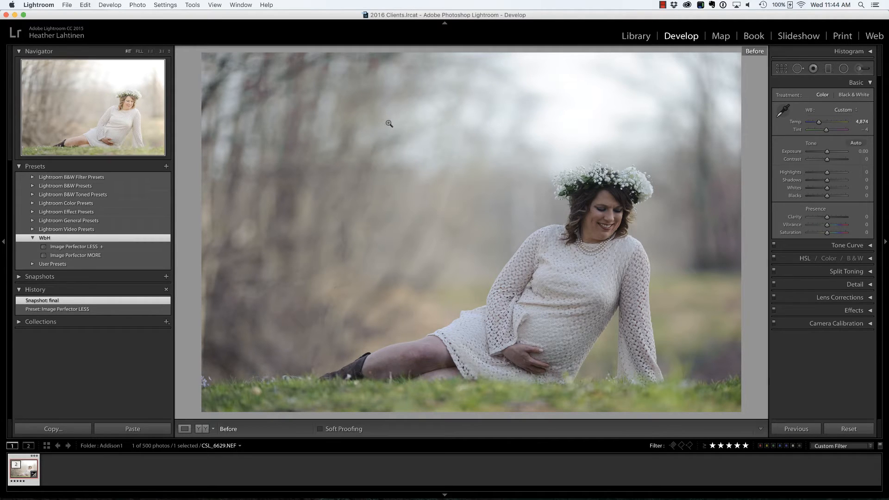
key(backslash)
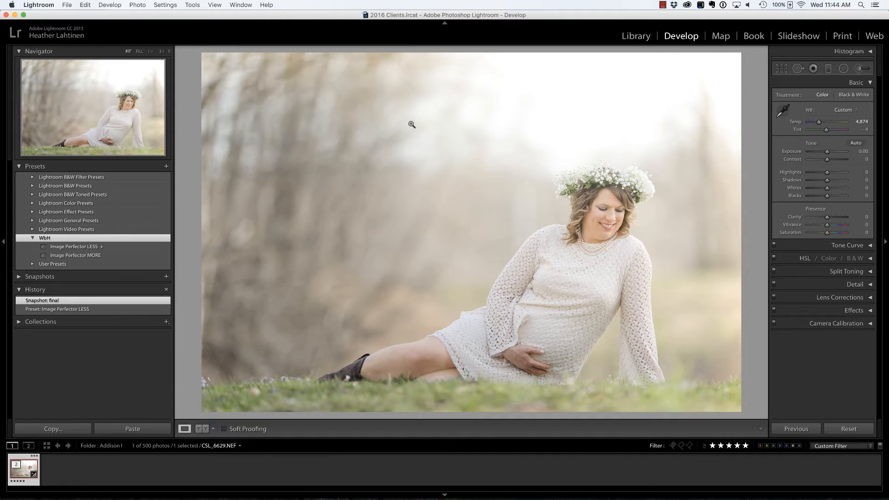
click(33, 309)
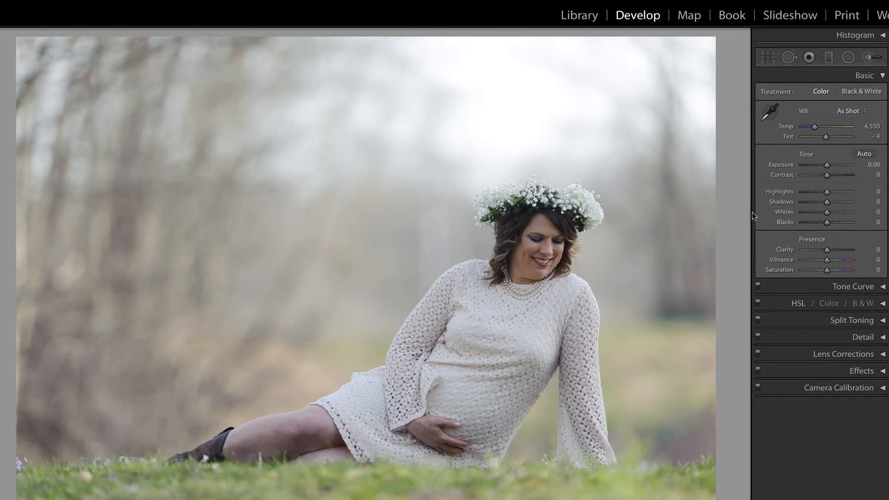
- Draw a graduated filter with exposure 0.39 and shadows 15 from the photo's right edge past the woman's head, check its mask overlay and hide the pins
key(m)
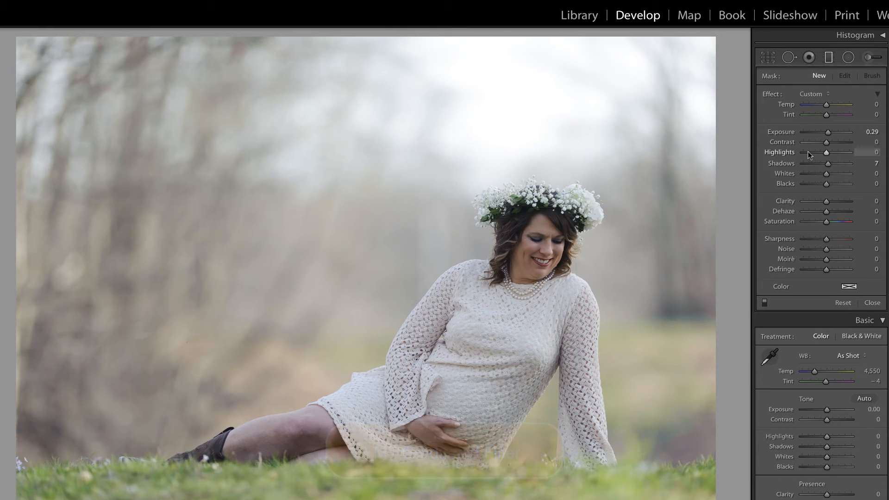
click(828, 132)
drag(828, 134, 830, 166)
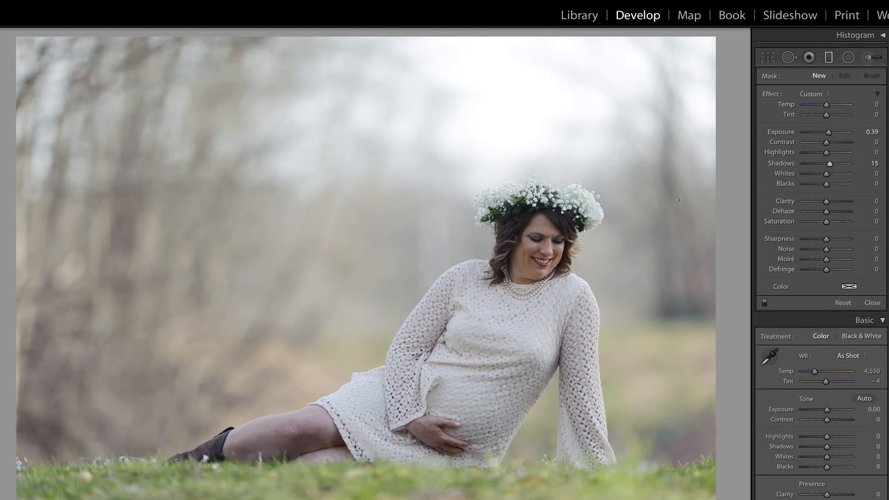
drag(714, 188, 445, 214)
key(o)
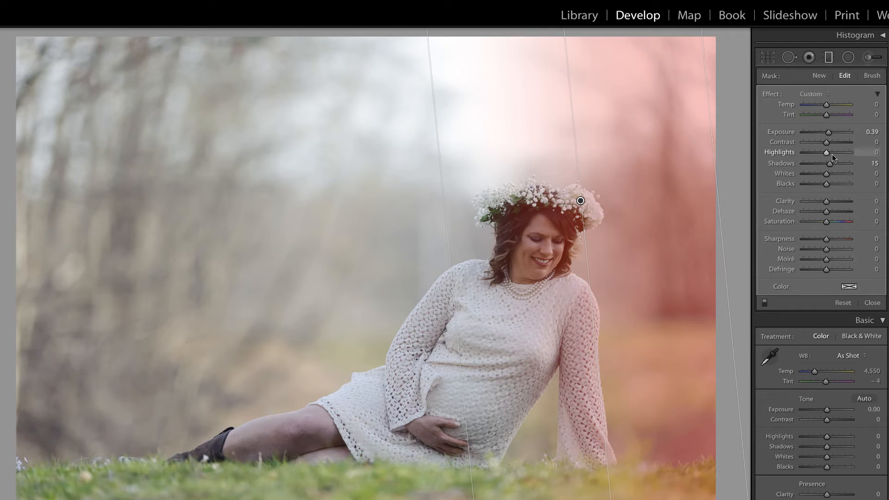
key(o)
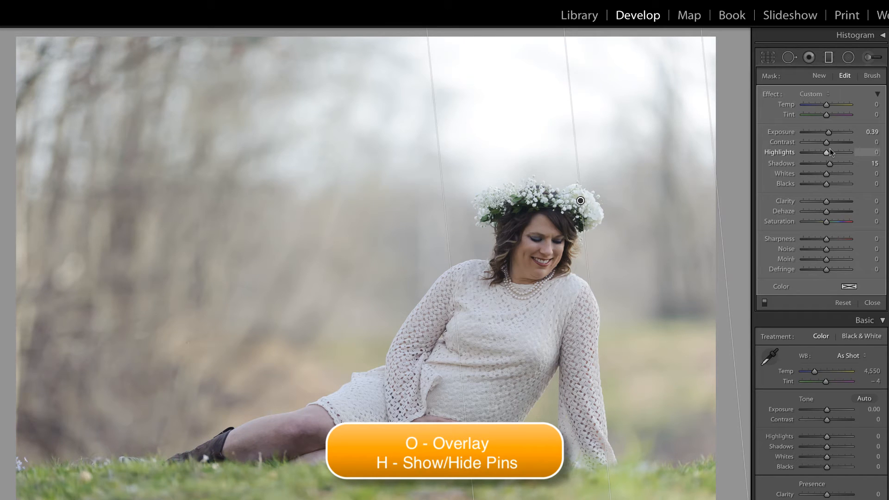
key(h)
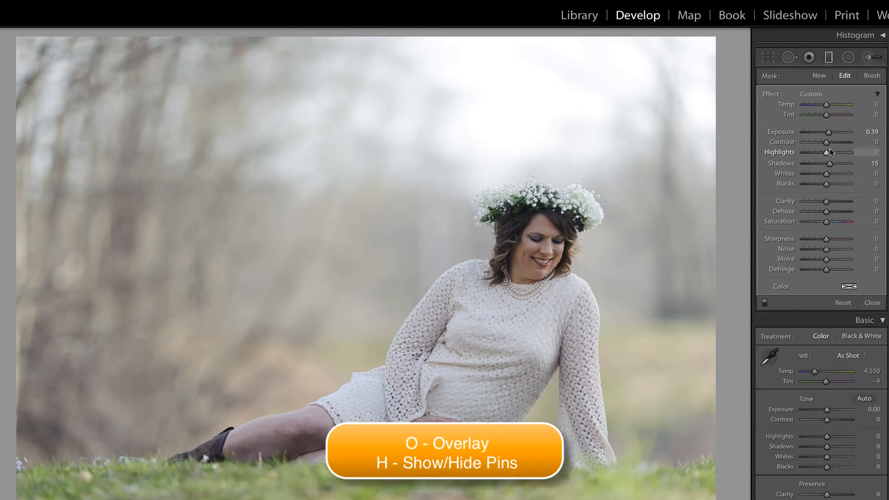
- Set the graduated filter's exposure to 1.27 and shadows to 27, and compare the photo with the filter off and on
drag(829, 132, 833, 132)
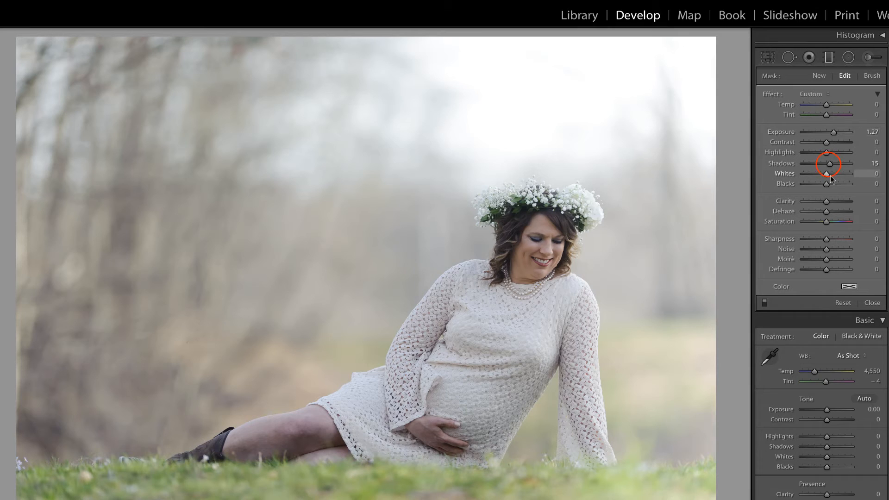
drag(829, 164, 831, 164)
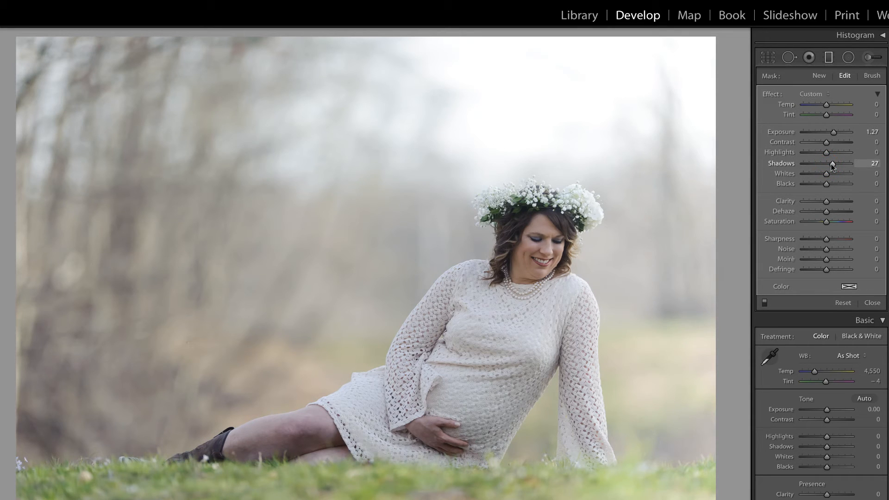
click(764, 304)
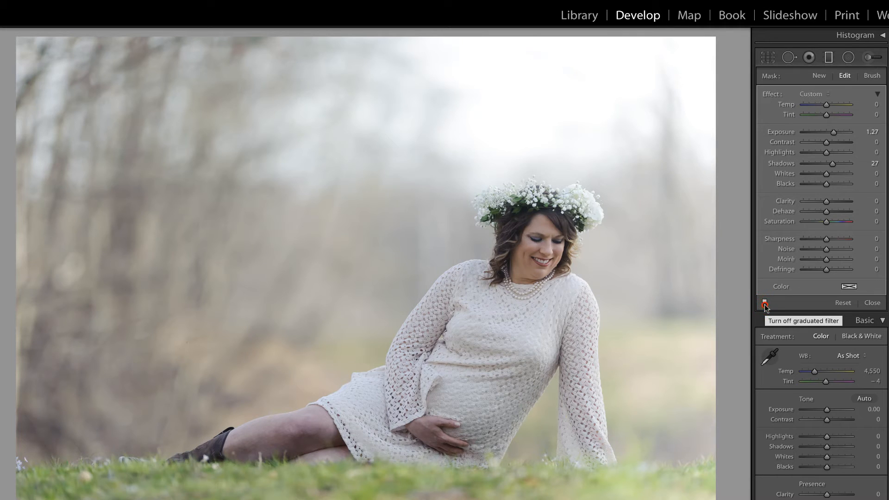
click(764, 304)
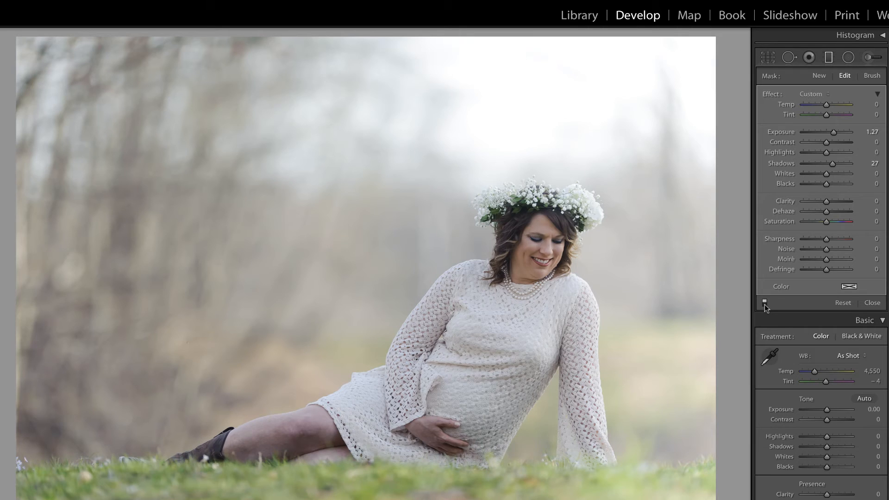
- Tint the graduated filter a warm yellow, about hue 50 and saturation 49%, and compare the photo with the filter off and on
click(848, 287)
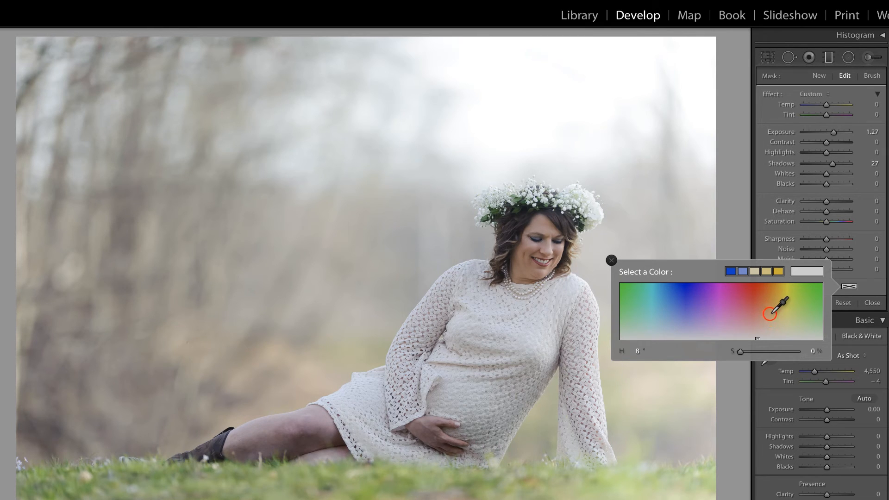
click(770, 314)
drag(770, 314, 781, 312)
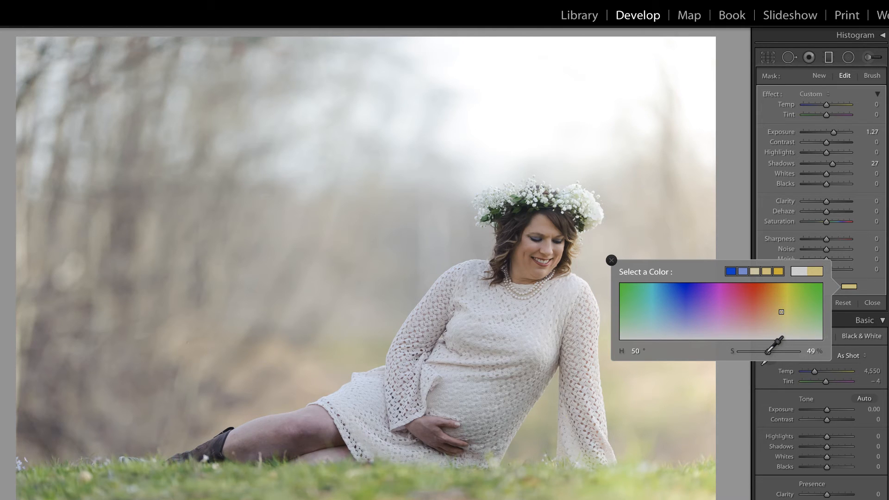
mouse_move(768, 352)
mouse_down()
mouse_move(791, 353)
mouse_move(768, 352)
mouse_up()
click(611, 261)
click(765, 302)
click(764, 302)
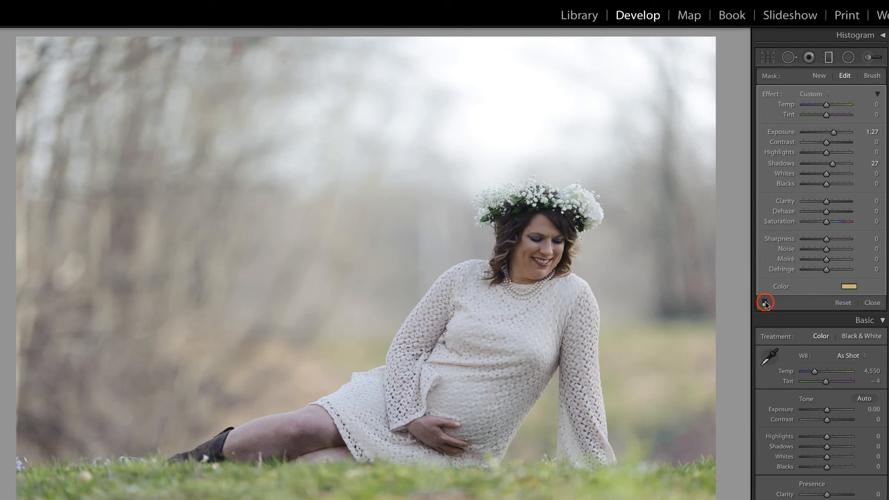
click(765, 302)
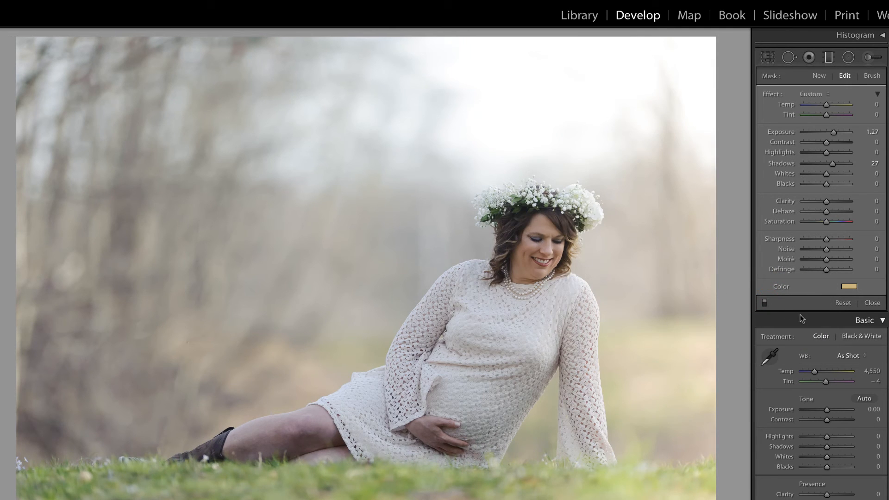
- Set the filter's clarity to −22 and add a second graduated filter diagonally over the photo's upper-right sky with exposure 0.29
drag(834, 201, 824, 202)
drag(581, 35, 500, 130)
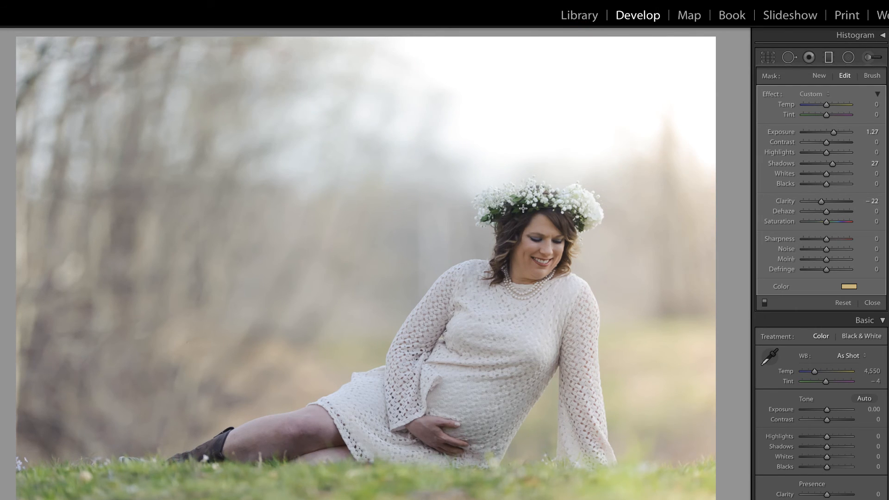
key(o)
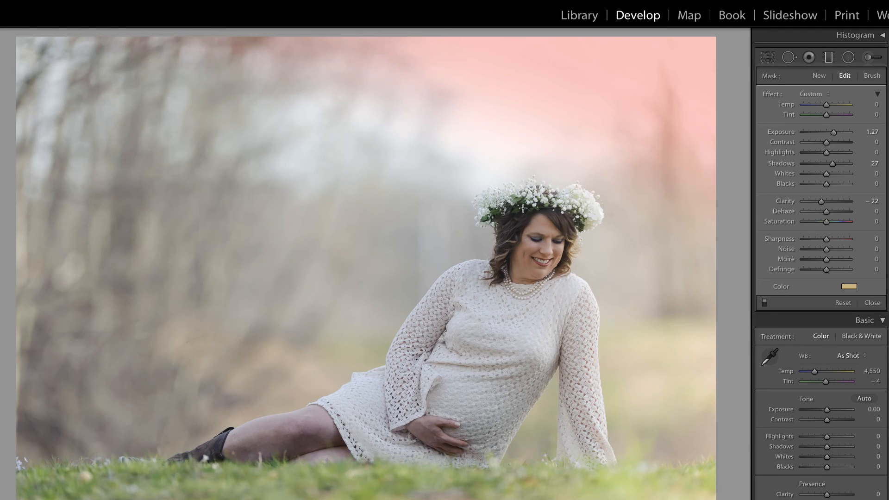
key(o)
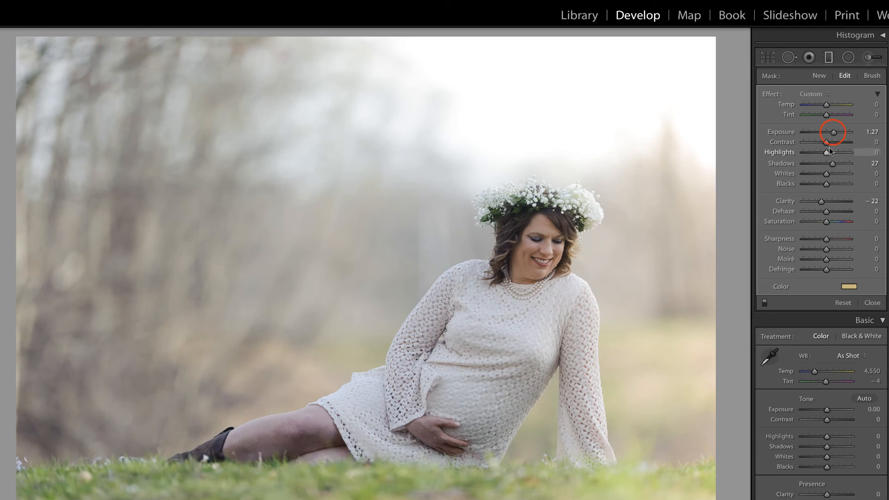
drag(834, 132, 828, 133)
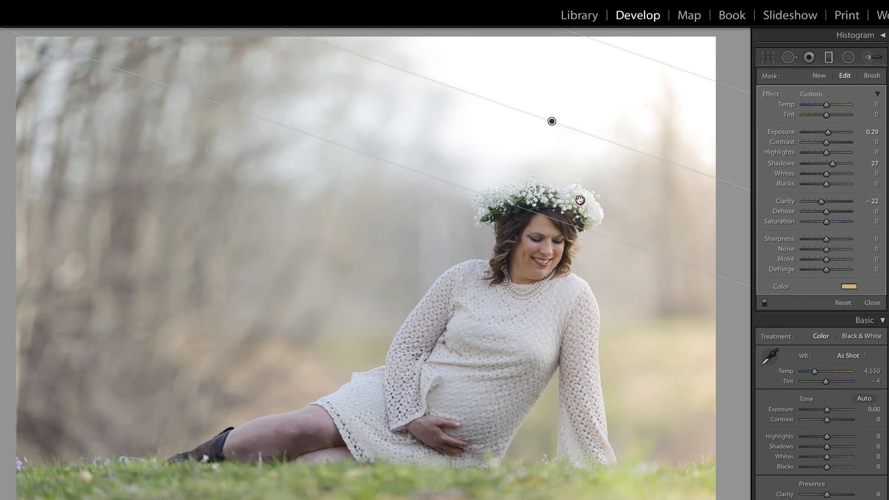
- Shift the right-side graduated filter slightly further into the photo, set its exposure to 1.95, and compare the edit with the before view
drag(578, 200, 551, 203)
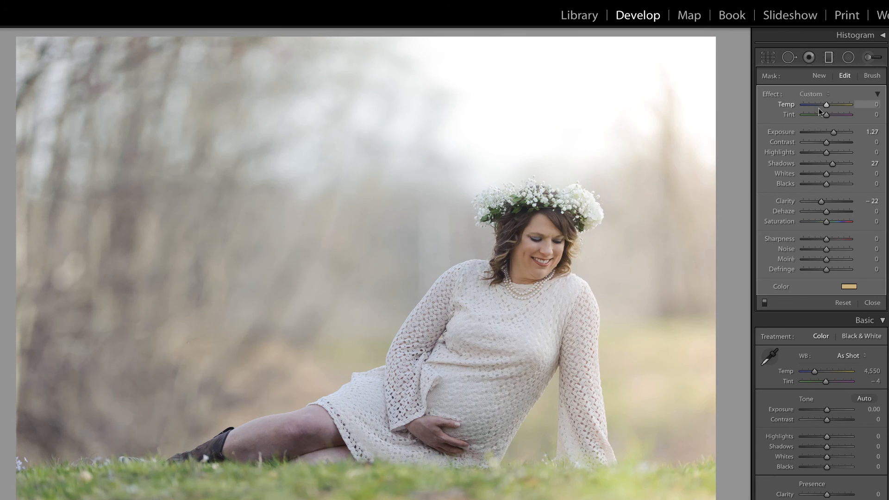
drag(834, 132, 838, 135)
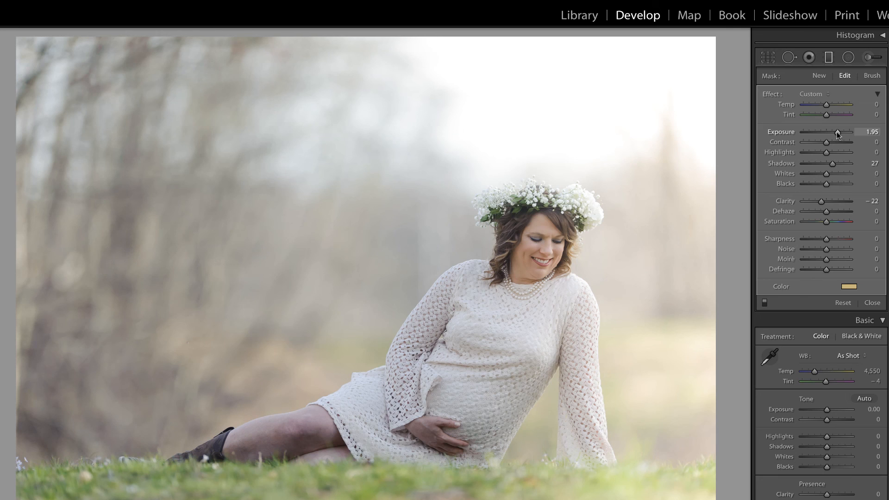
key(m)
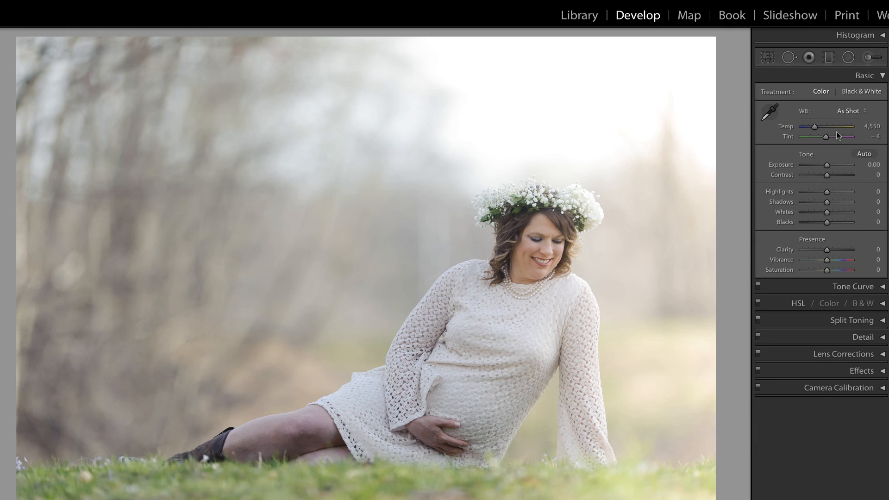
key(backslash)
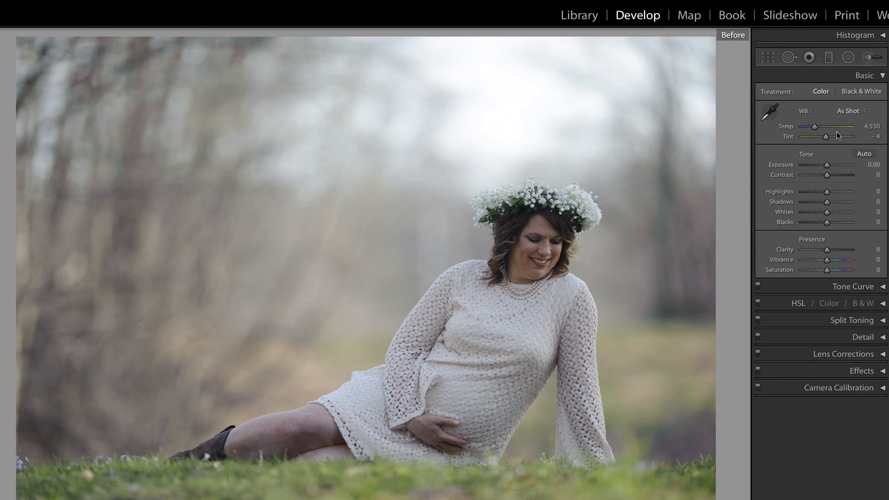
key(backslash)
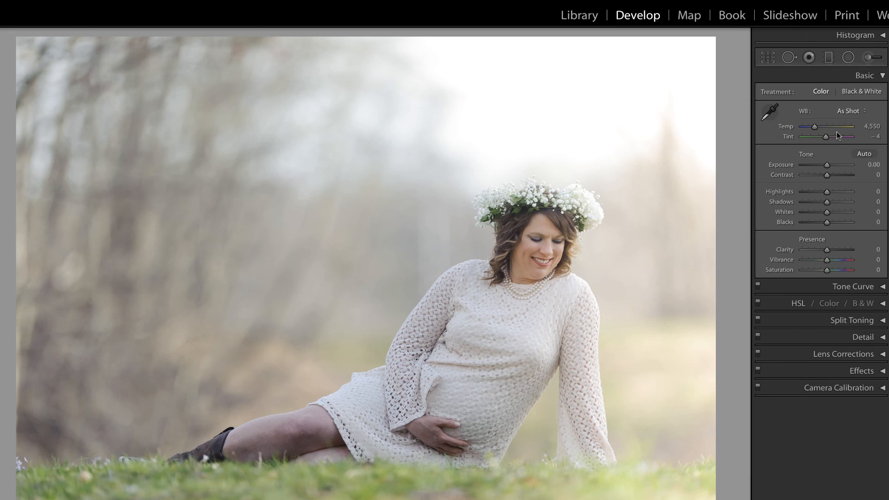